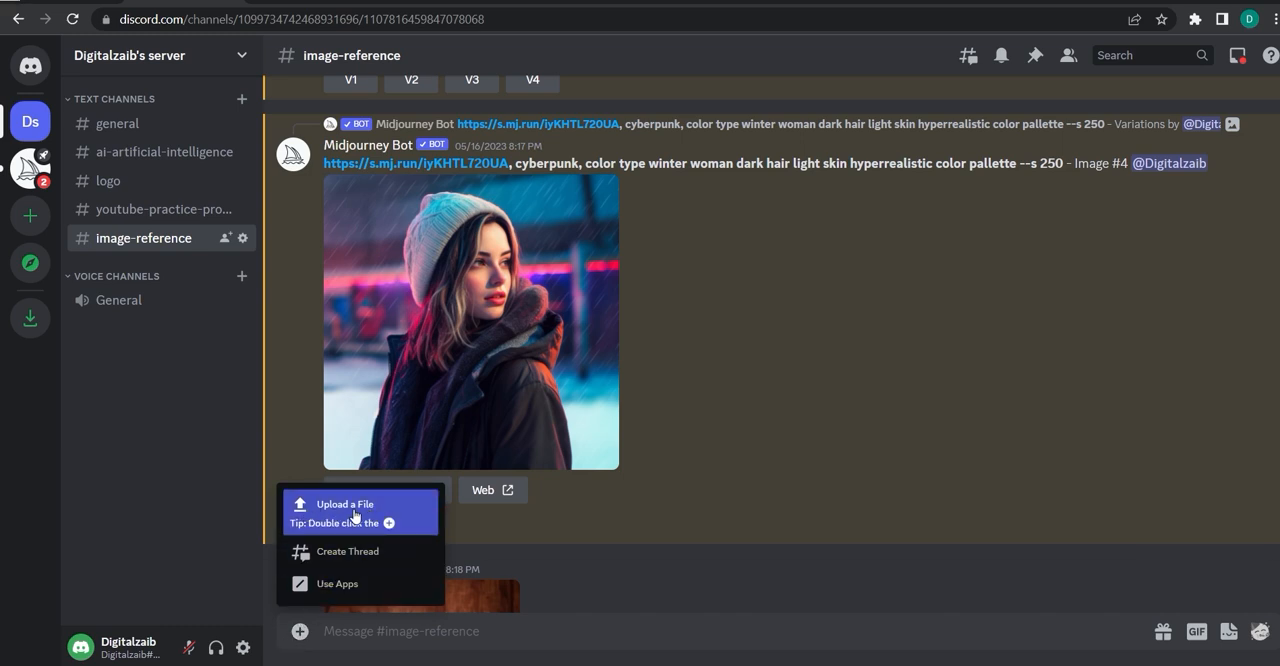
Upload 17.jpg from the reference image folder and post it in the image-reference channel.
left_click(354, 515)
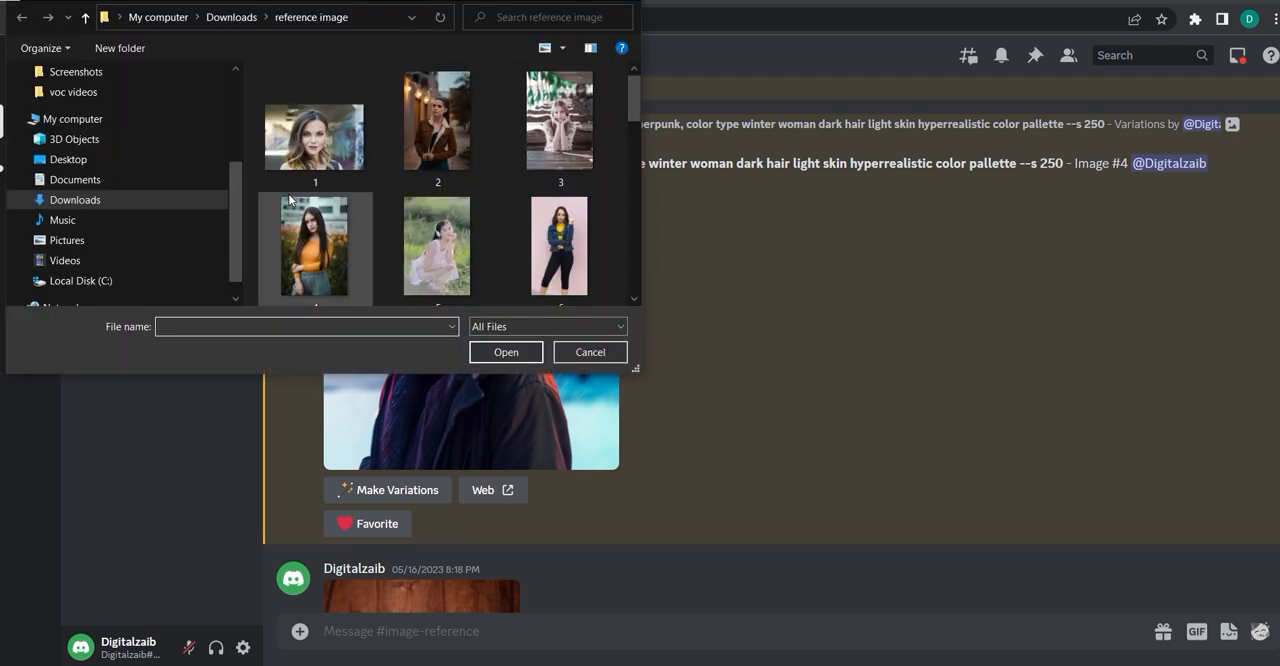
scroll(289, 200, "down", 3)
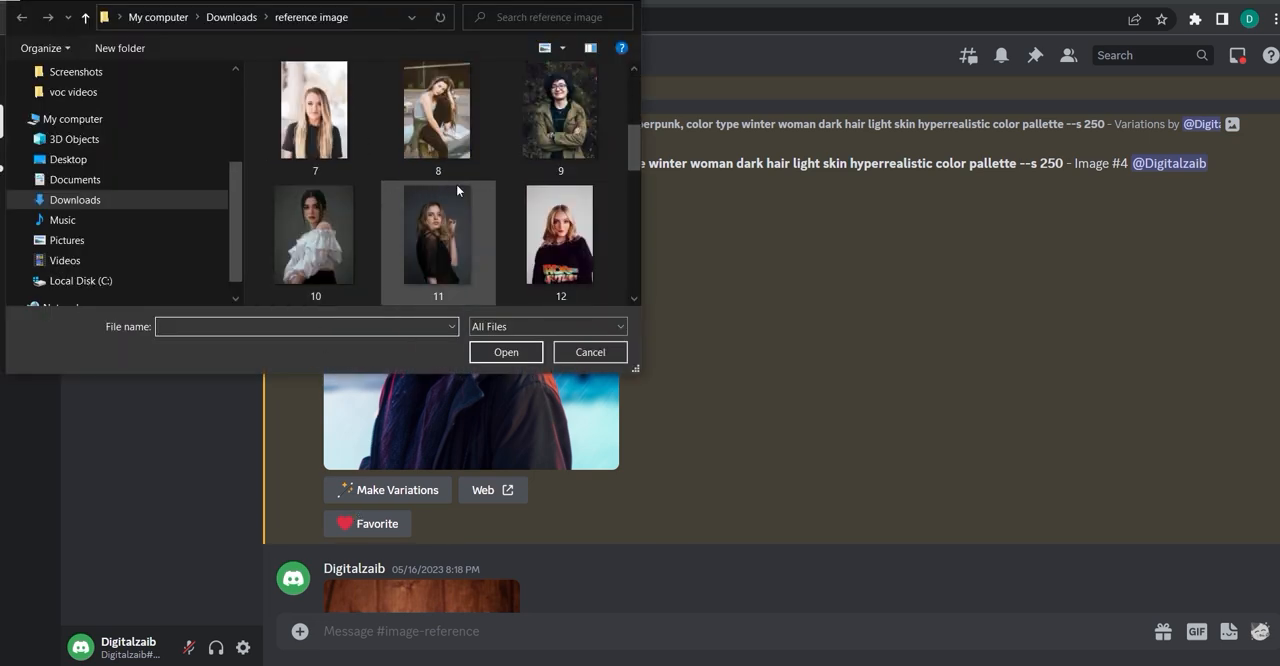
scroll(456, 184, "down", 3)
left_click(429, 233)
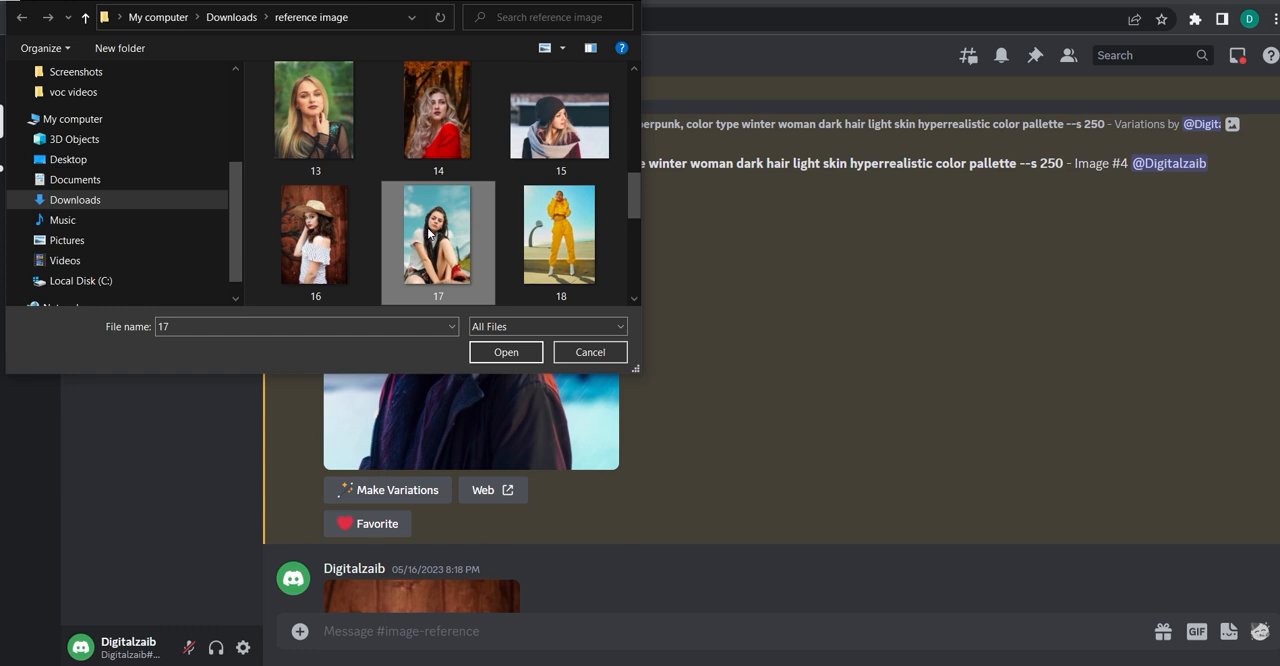
left_click(500, 352)
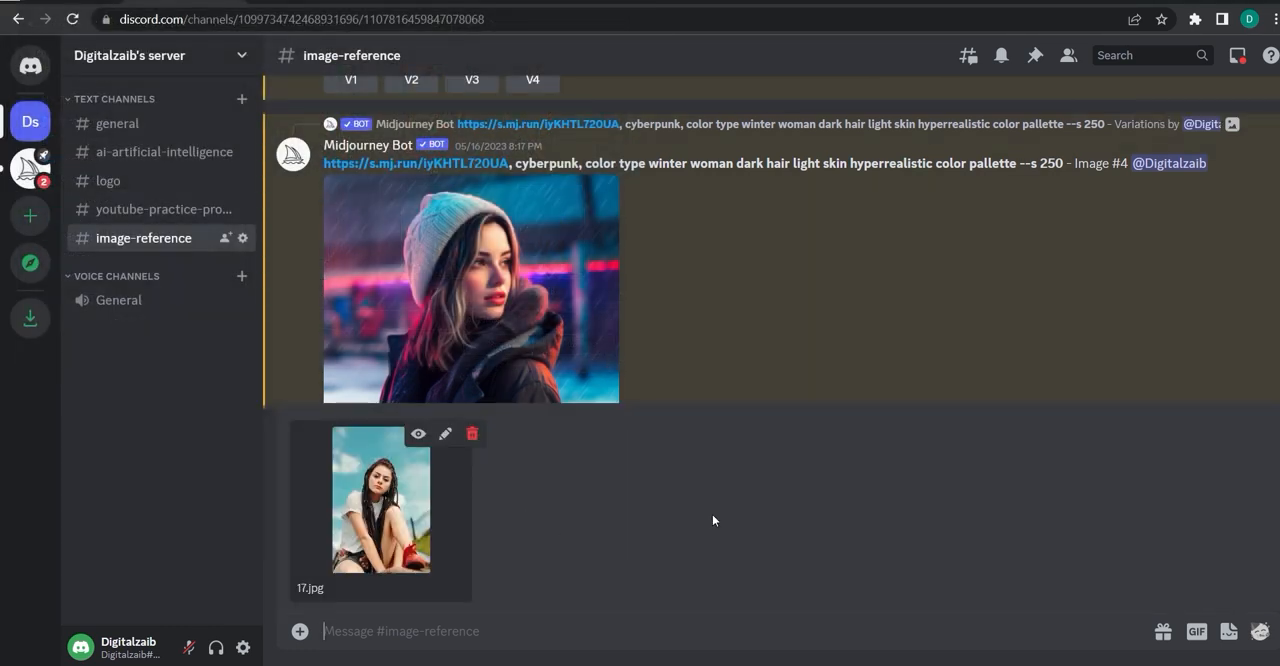
key("Return")
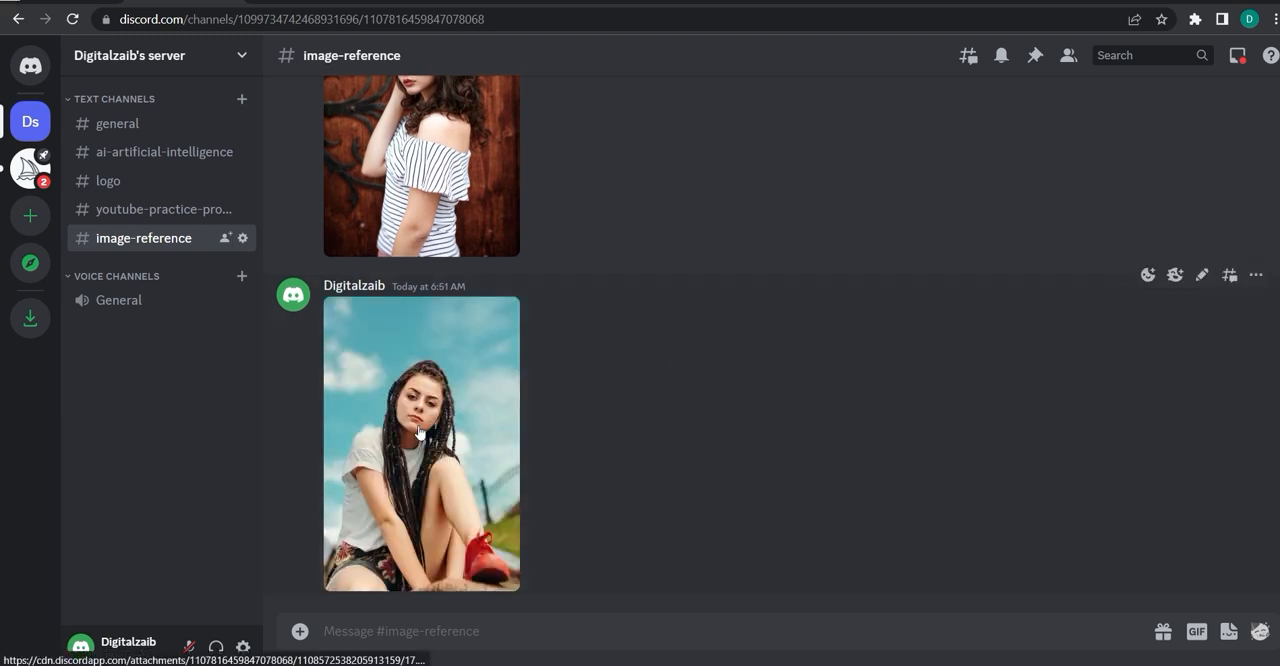
Copy the image address of the posted photo from its enlarged preview and close the preview.
left_click(491, 352)
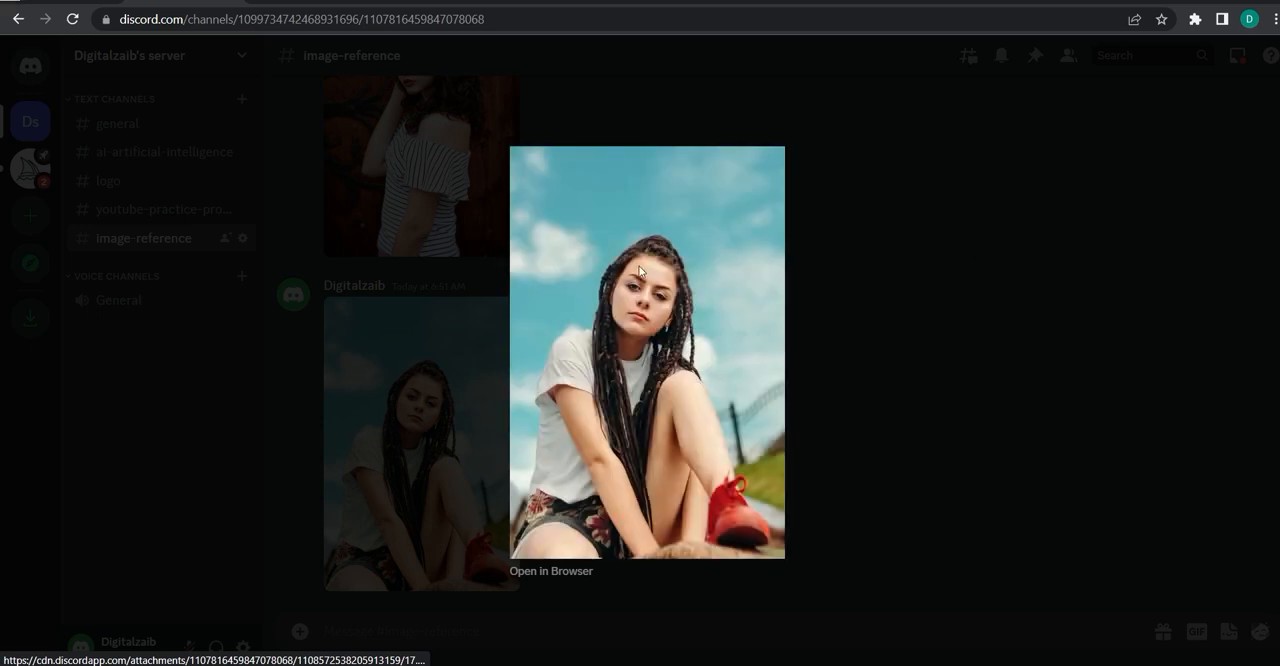
right_click(650, 276)
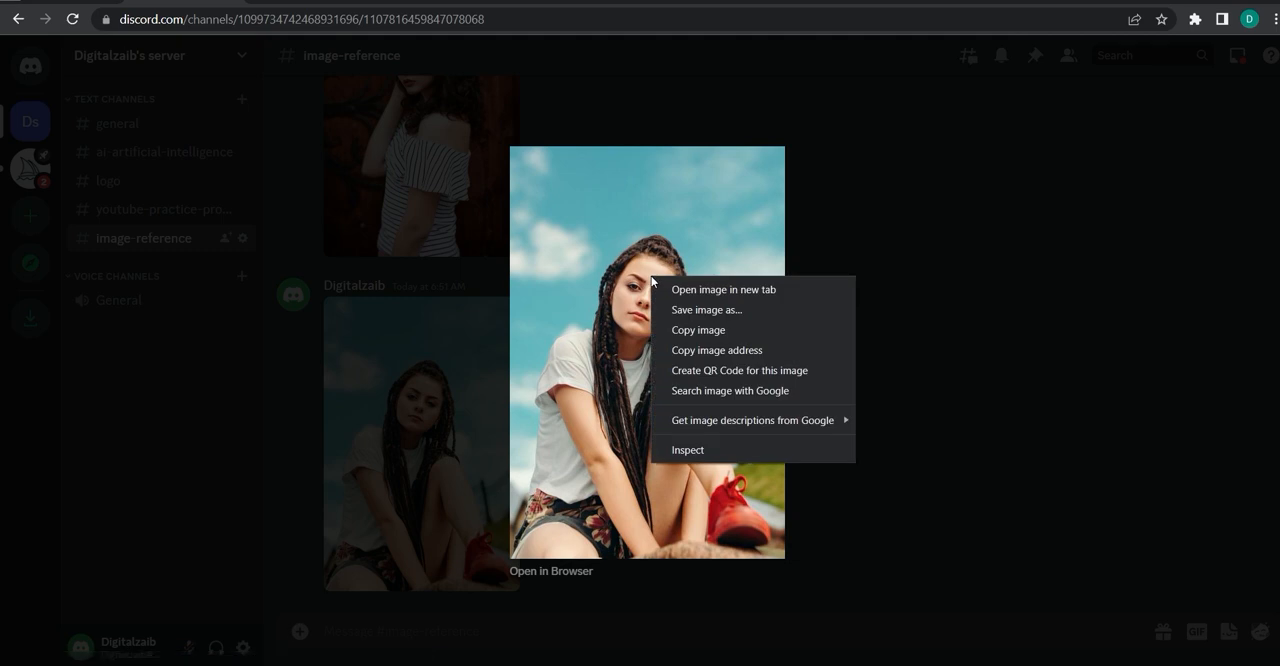
left_click(687, 352)
left_click(880, 329)
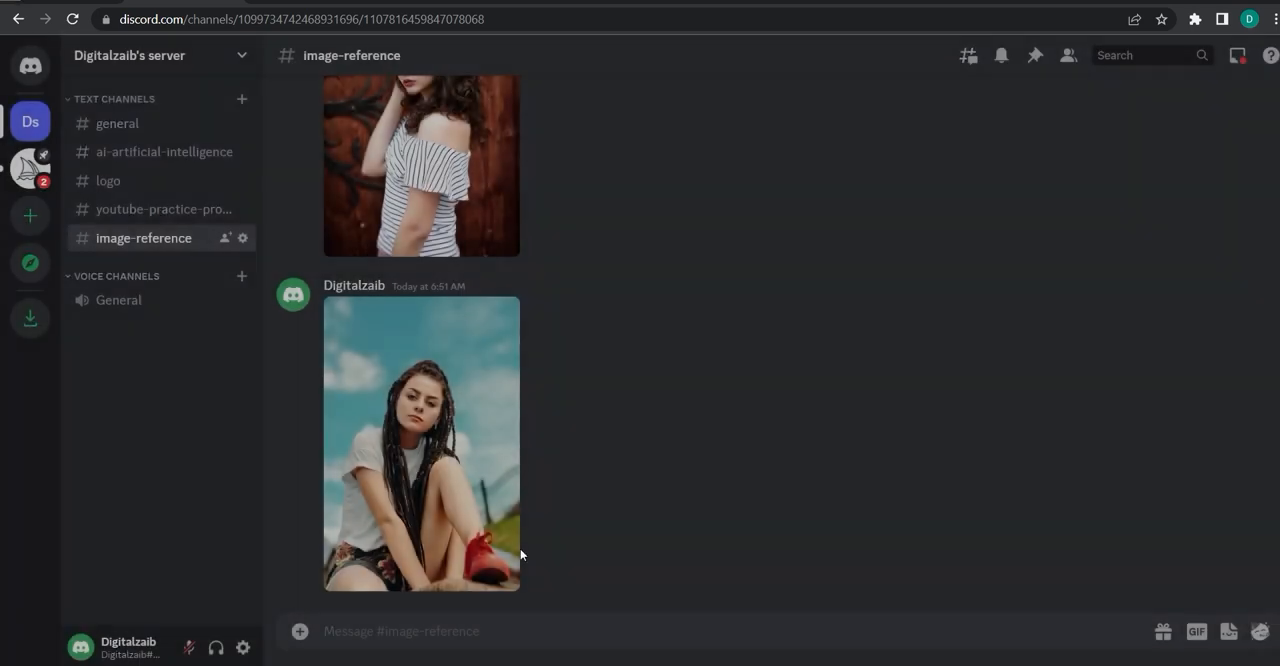
Fill /imagine's prompt with the image address, "cyberpunk,women detectives, in the style of golden age illustrations, photobashing, dark and brooding designer, hdr, handsome, leica i, maroon and gray".
left_click(449, 622)
type("/")
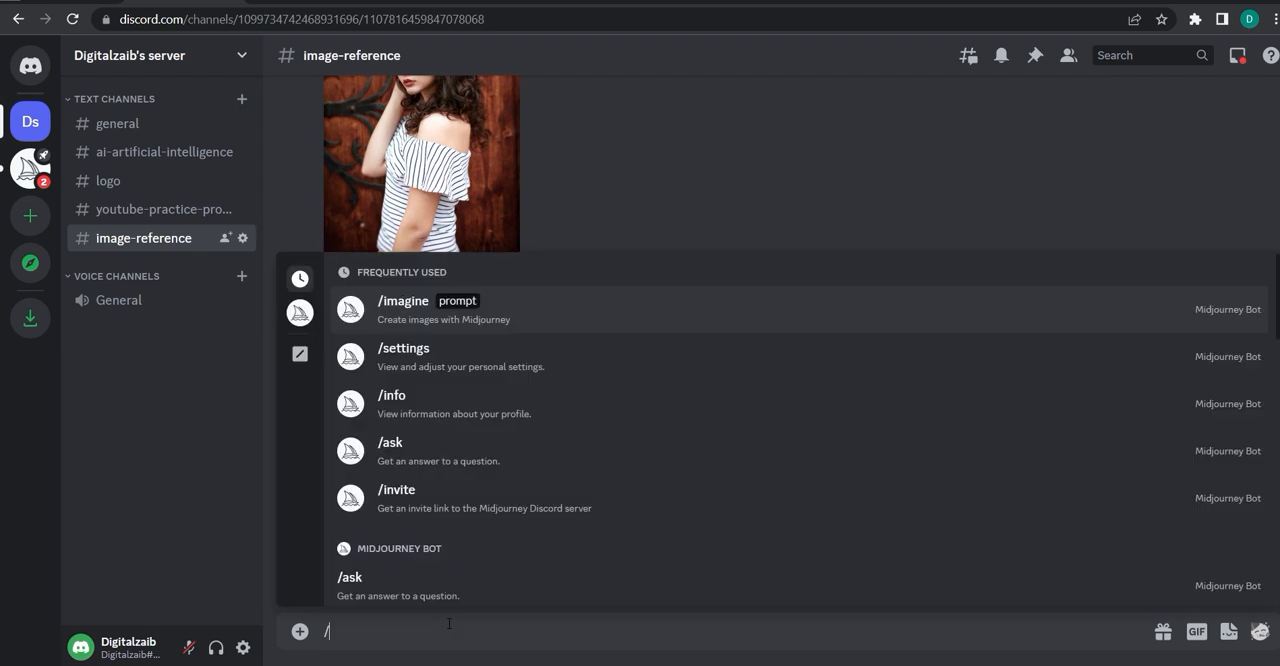
left_click(405, 314)
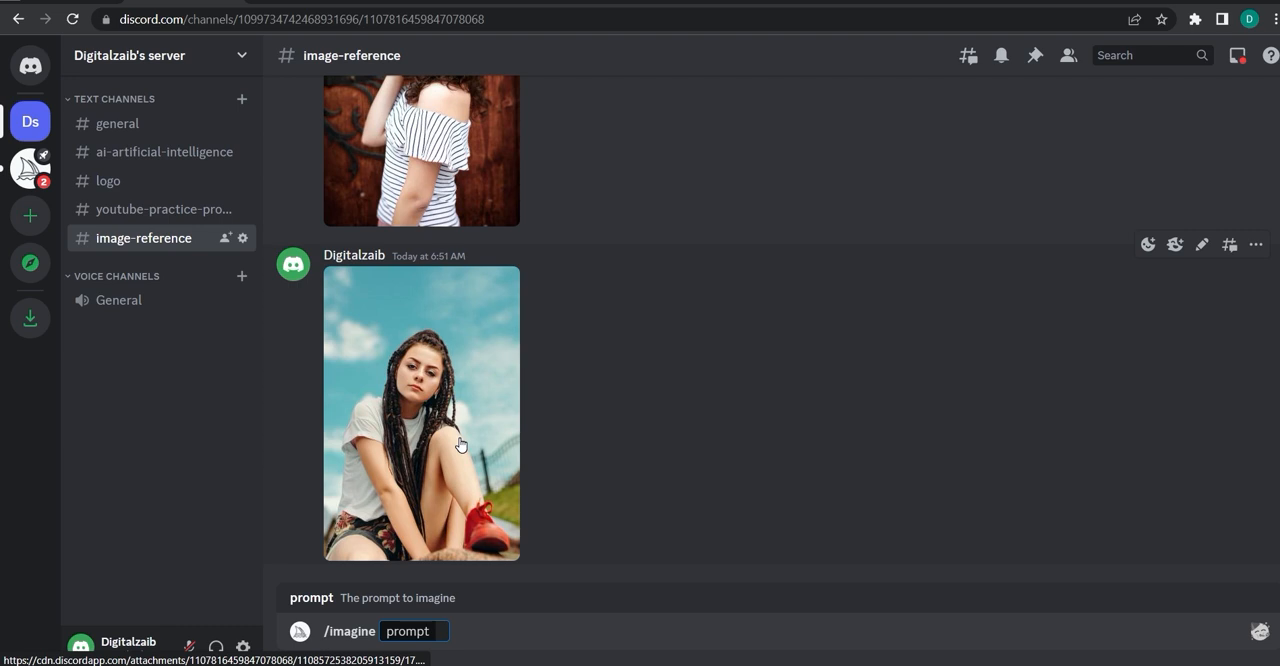
key("ctrl+v")
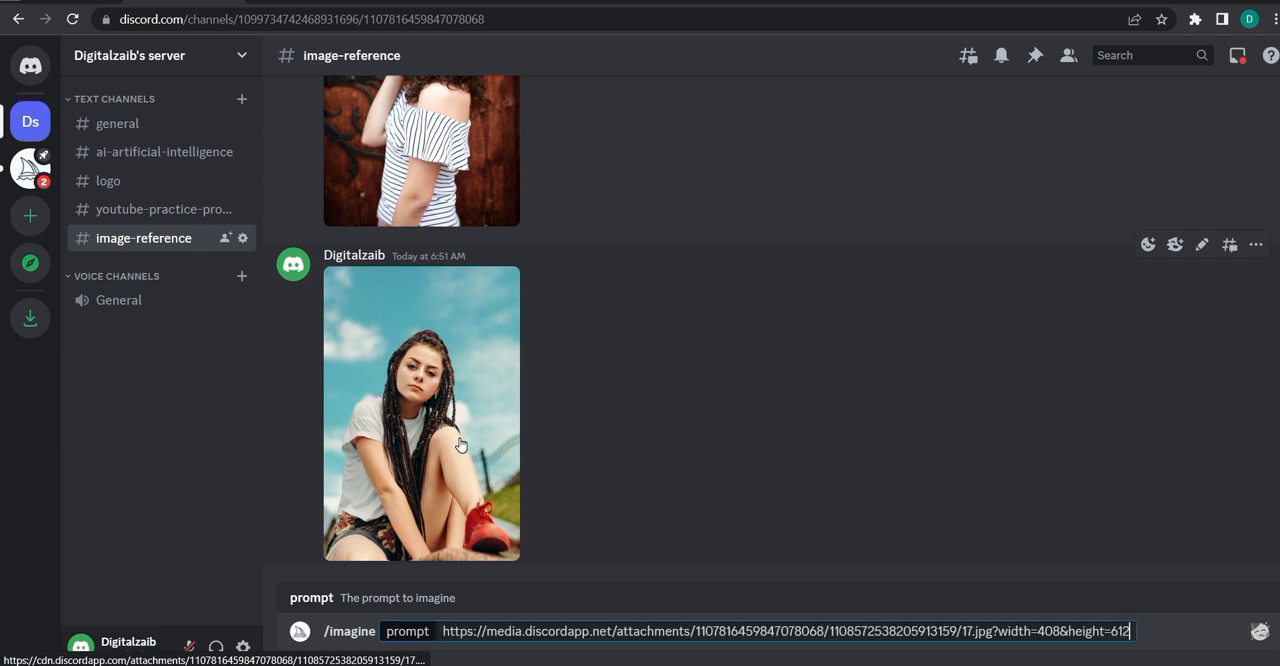
type(",")
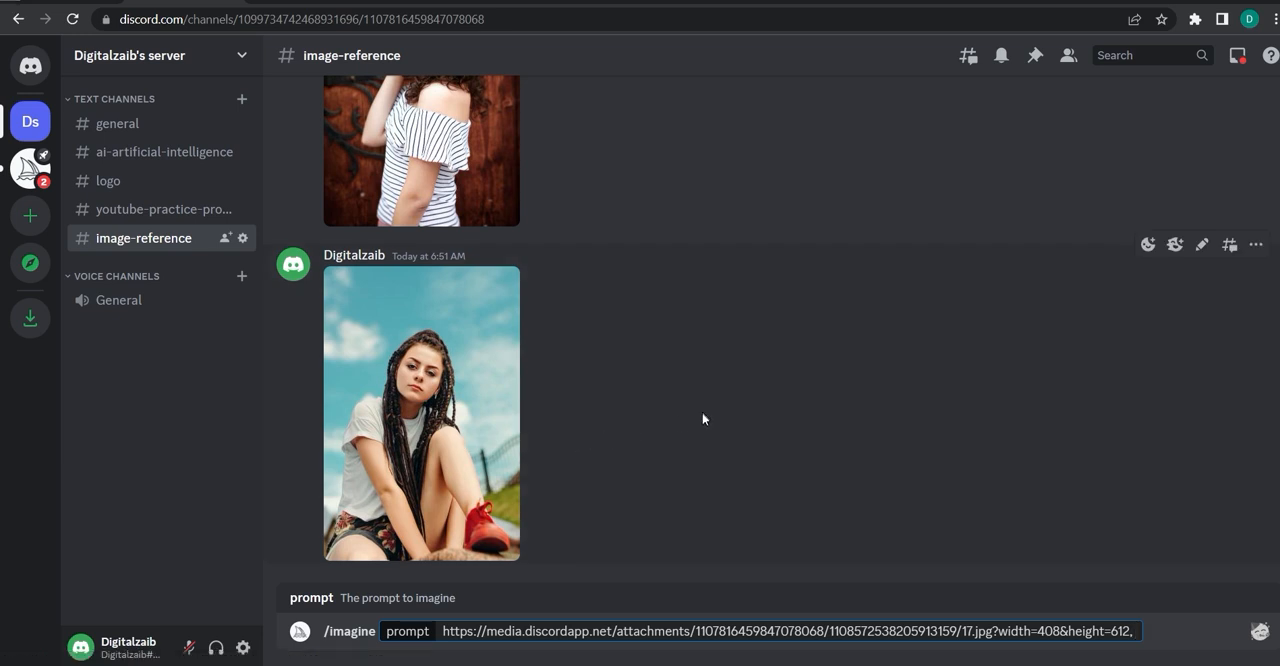
key("ctrl+v")
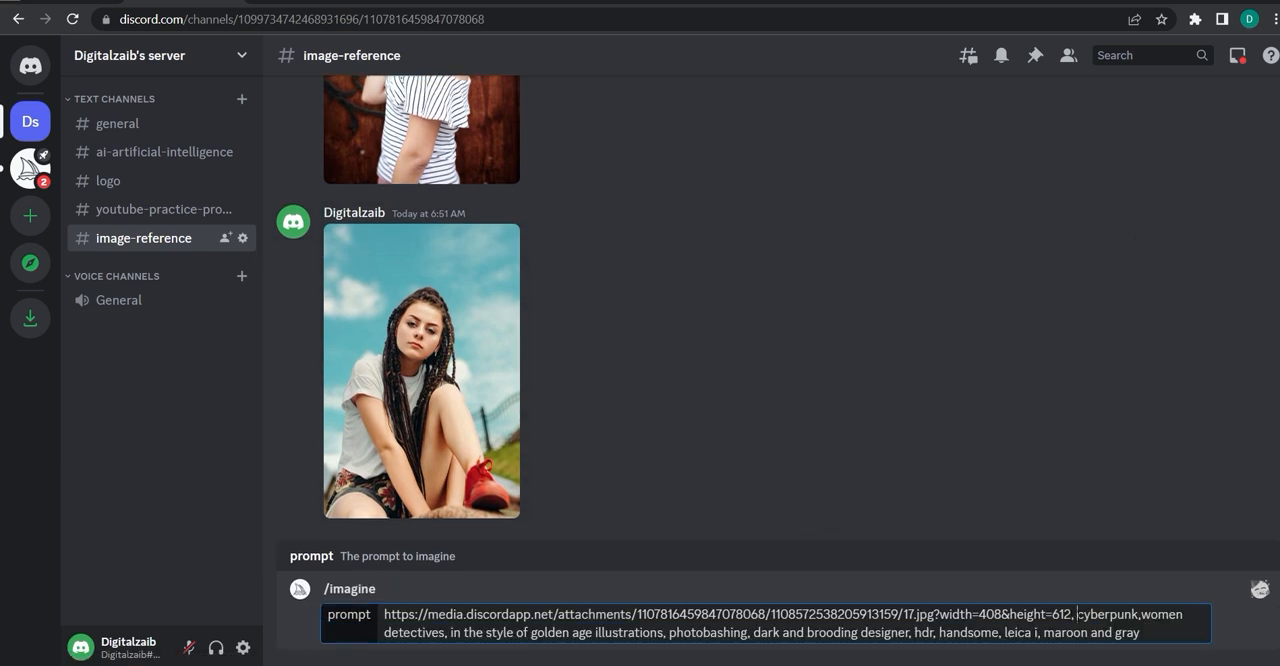
left_click_drag(1077, 614, 1145, 633)
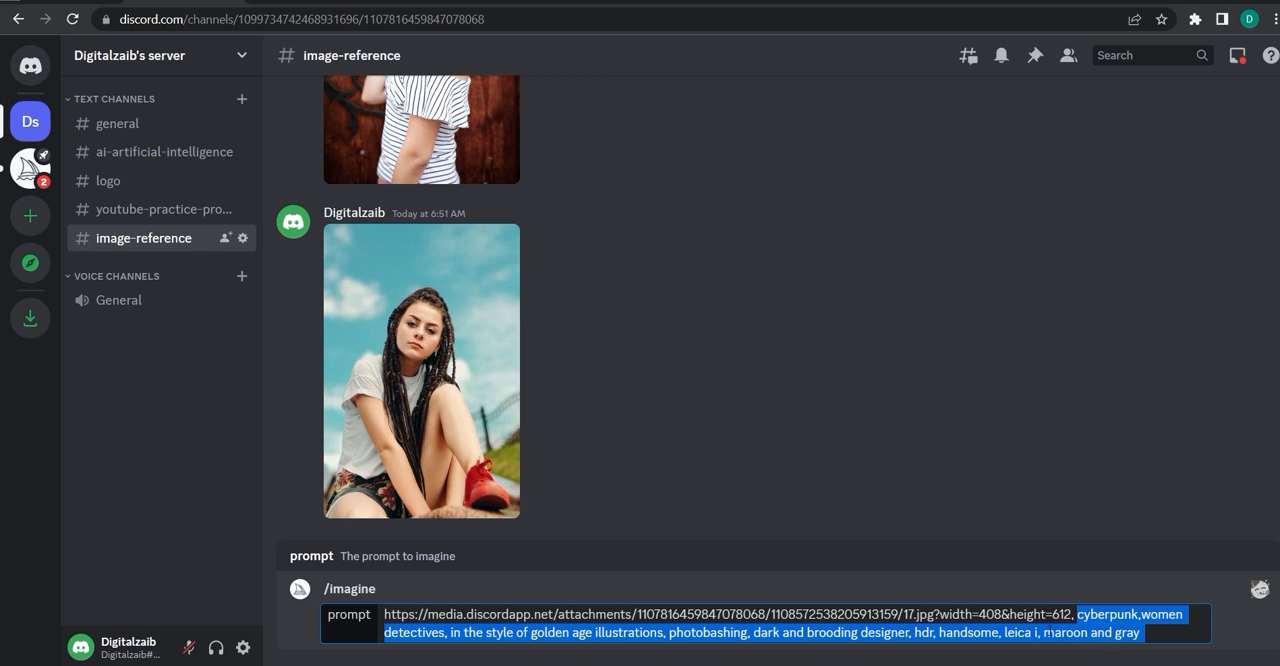
left_click(1032, 632)
left_click_drag(1003, 632, 1032, 632)
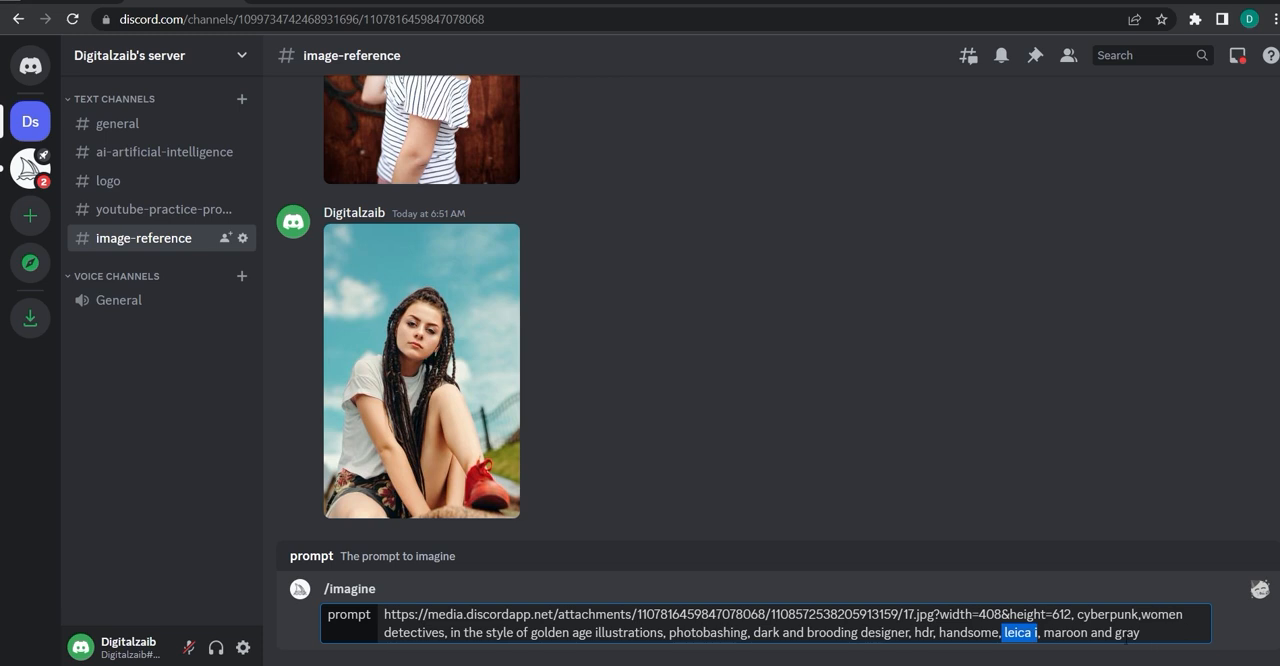
left_click(1164, 634)
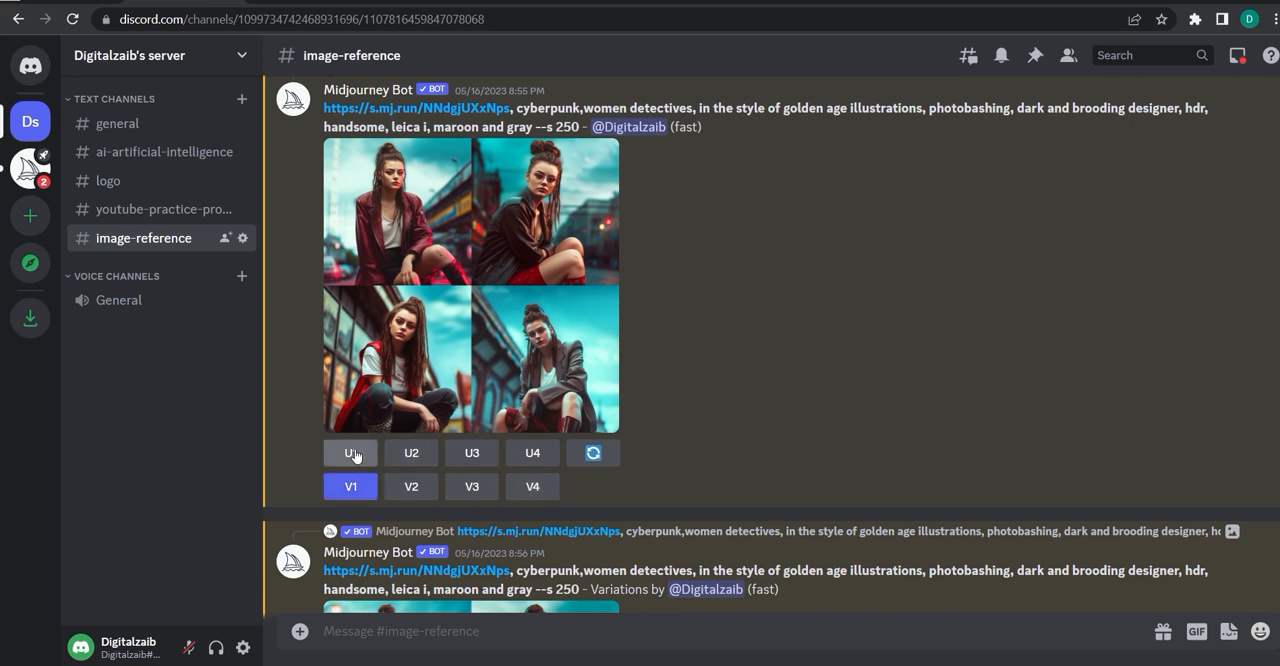
Open the first generated cyberpunk detective image grid full size in the browser, examine its four versions, and return to the channel.
left_click(445, 301)
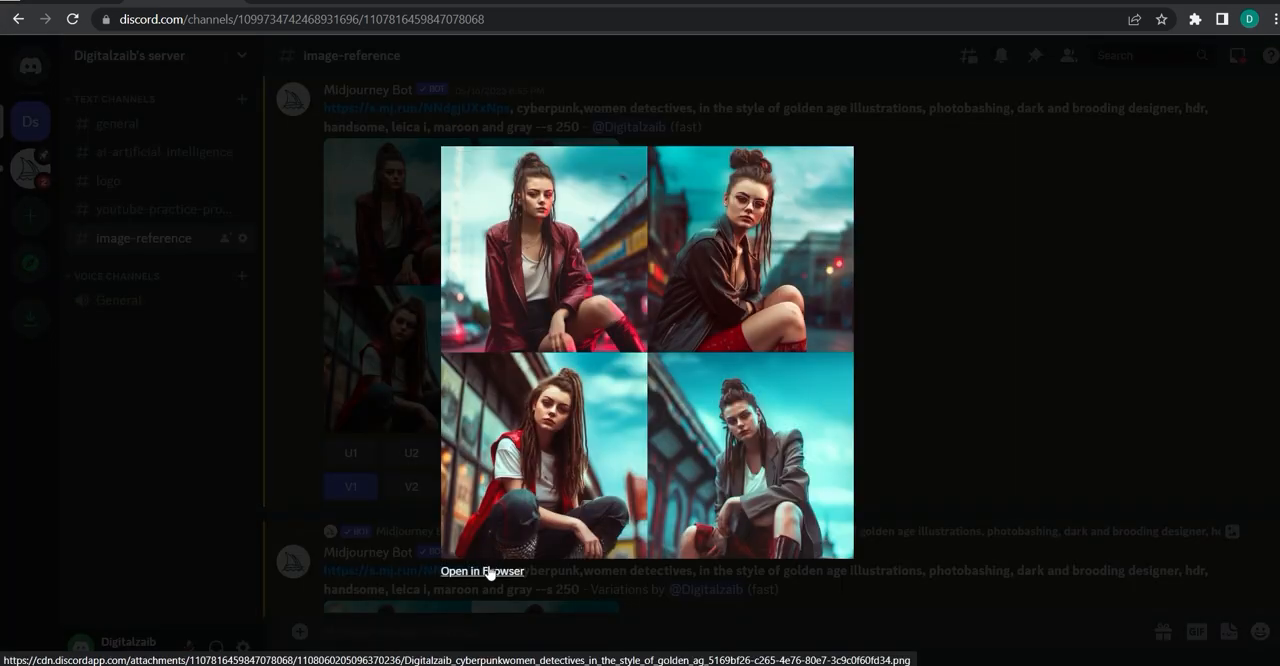
left_click(489, 571)
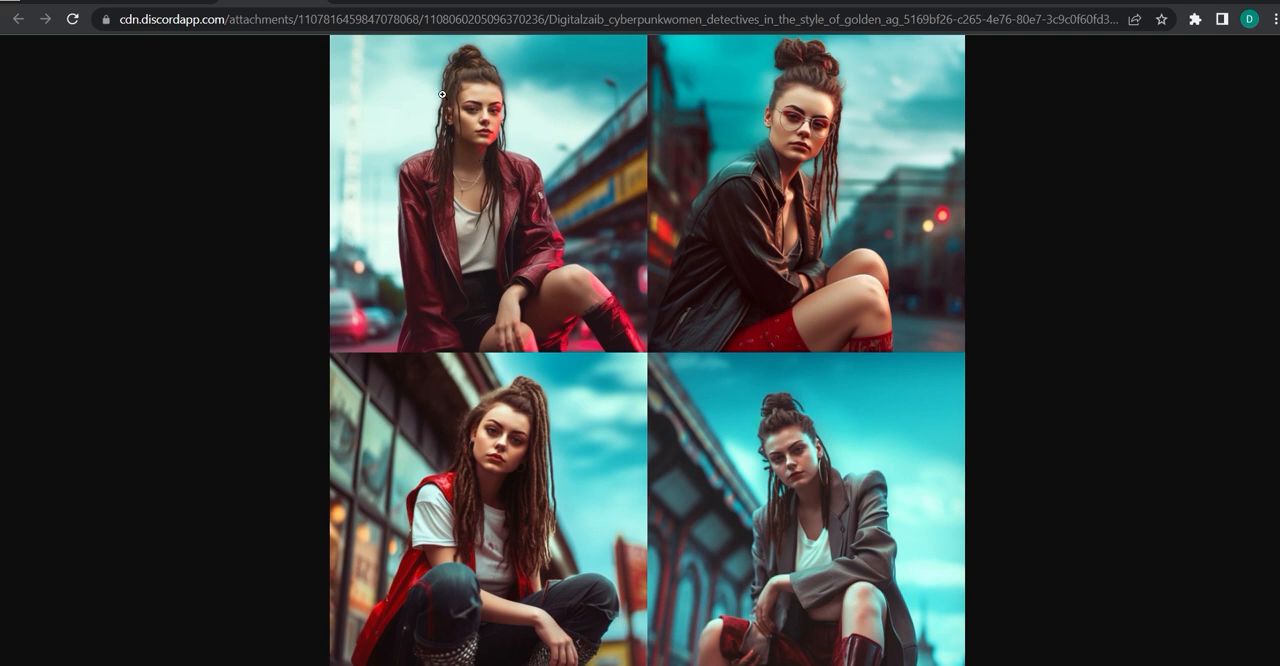
left_click(206, 4)
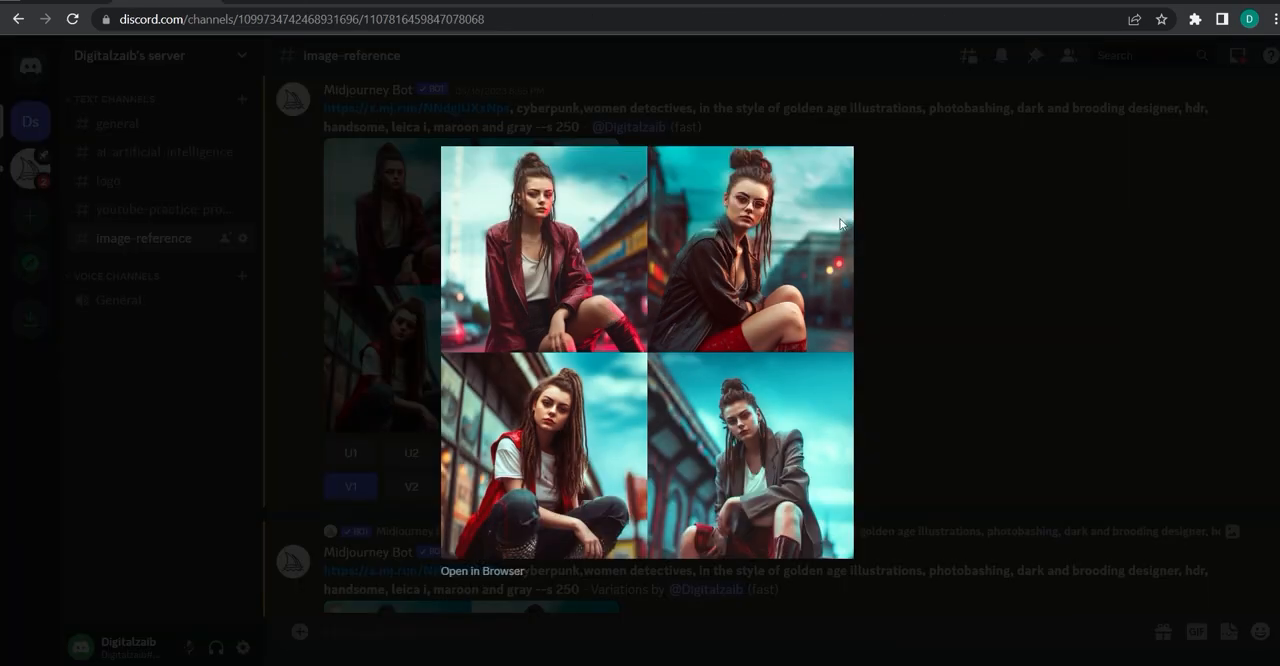
left_click(902, 256)
left_click(272, 4)
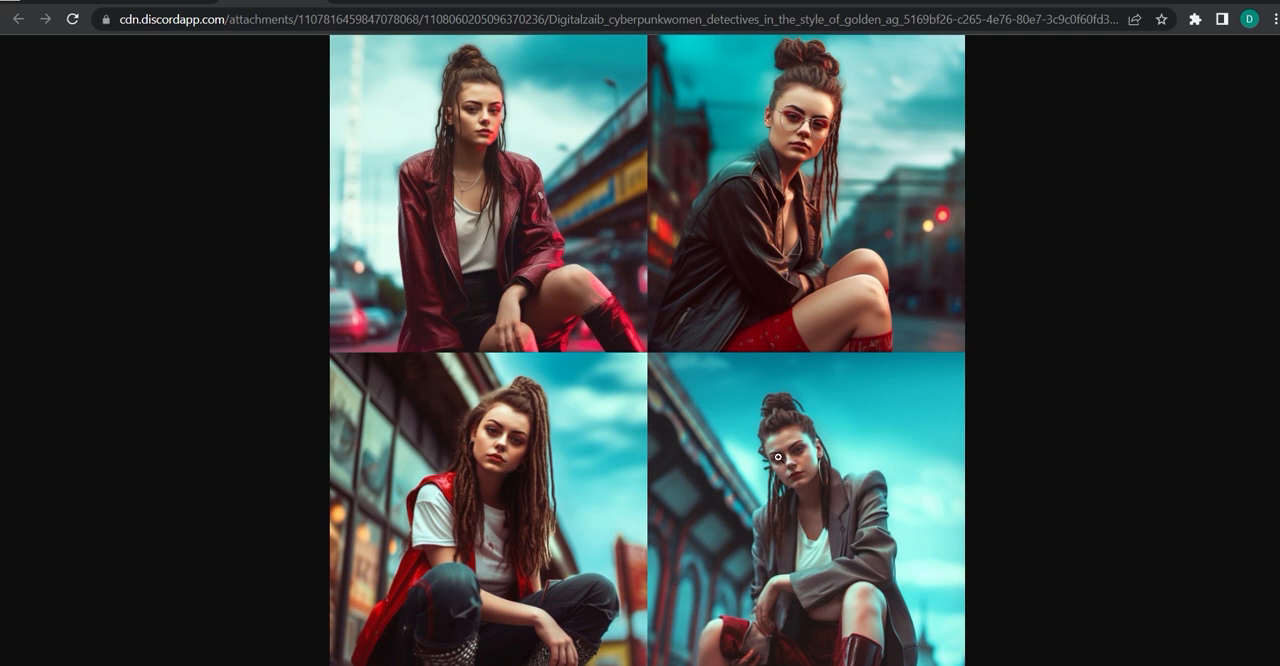
key("alt+Left")
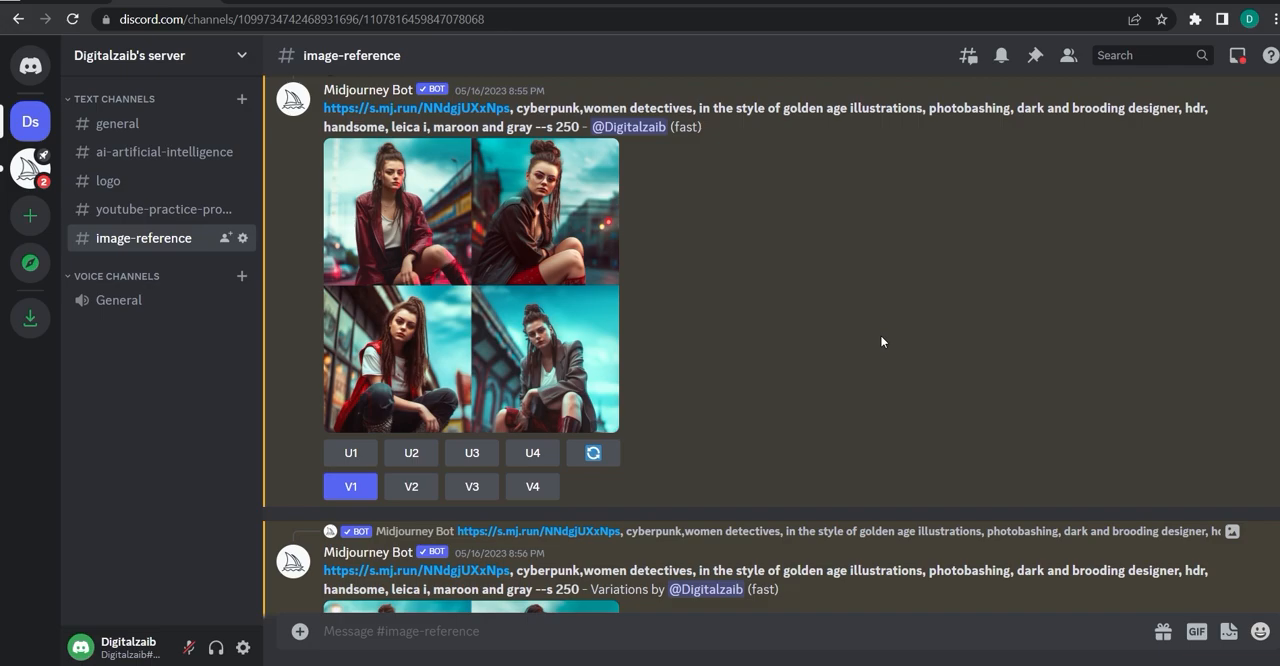
key("alt+Right")
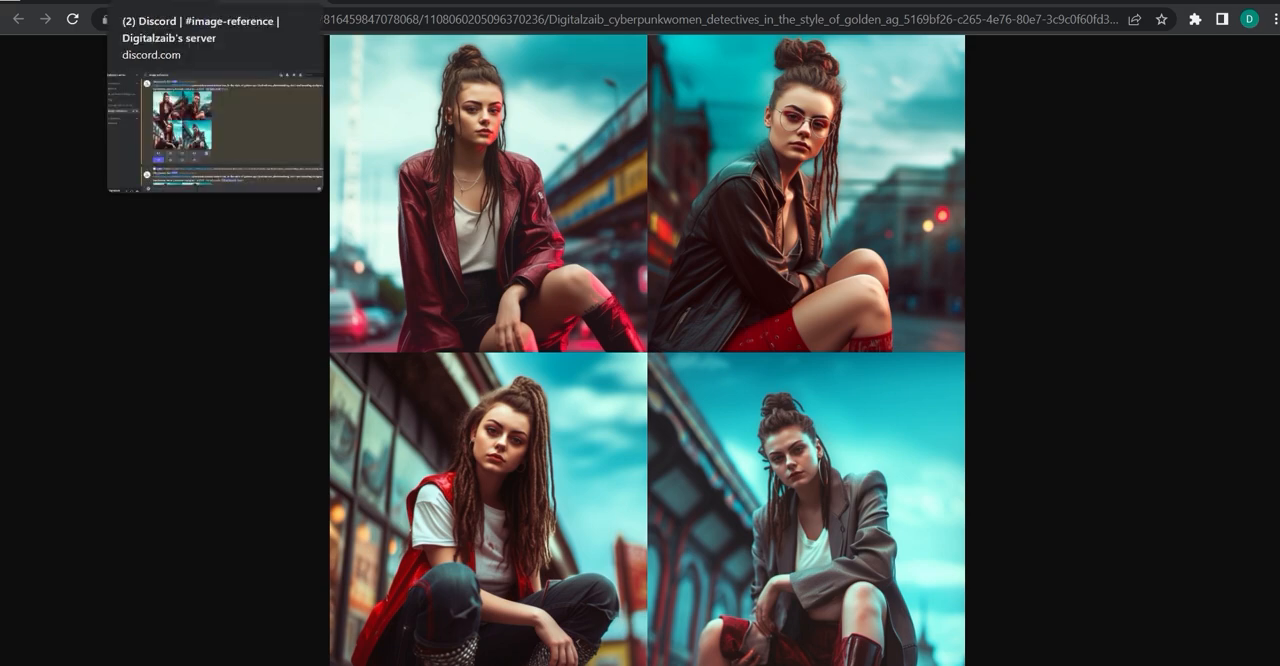
left_click(165, 3)
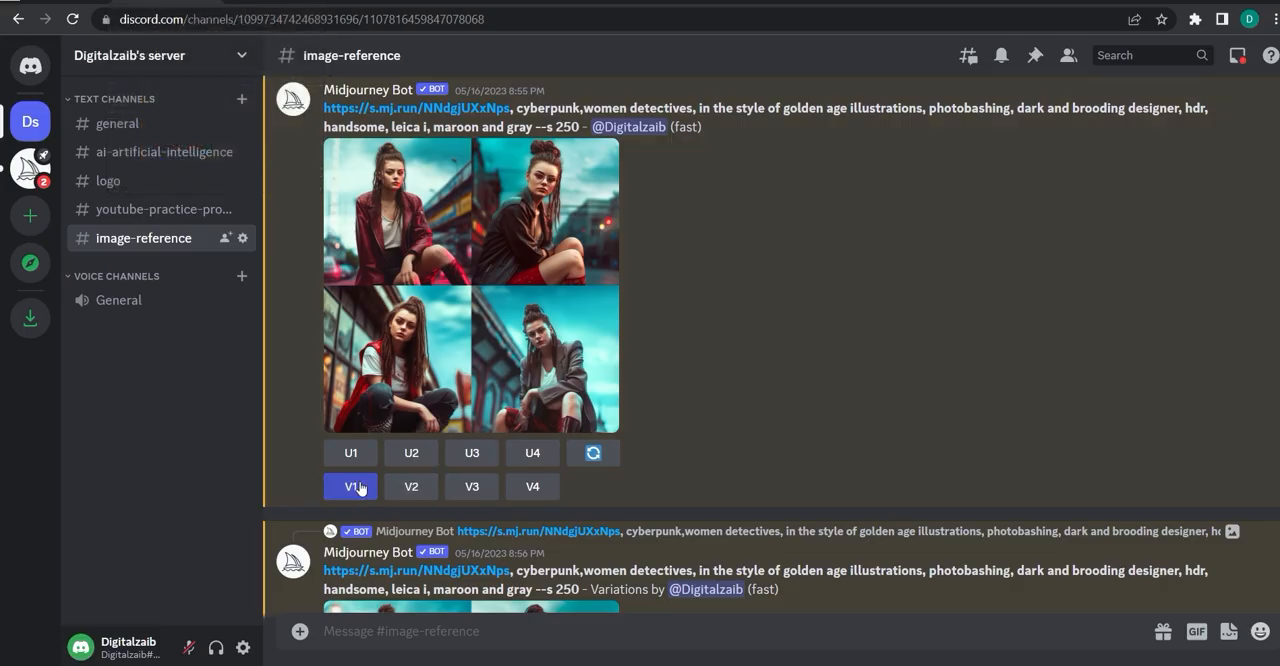
Open the V1 variations grid full size in the browser, compare its four images, and return to the channel.
scroll(806, 254, "down", 3)
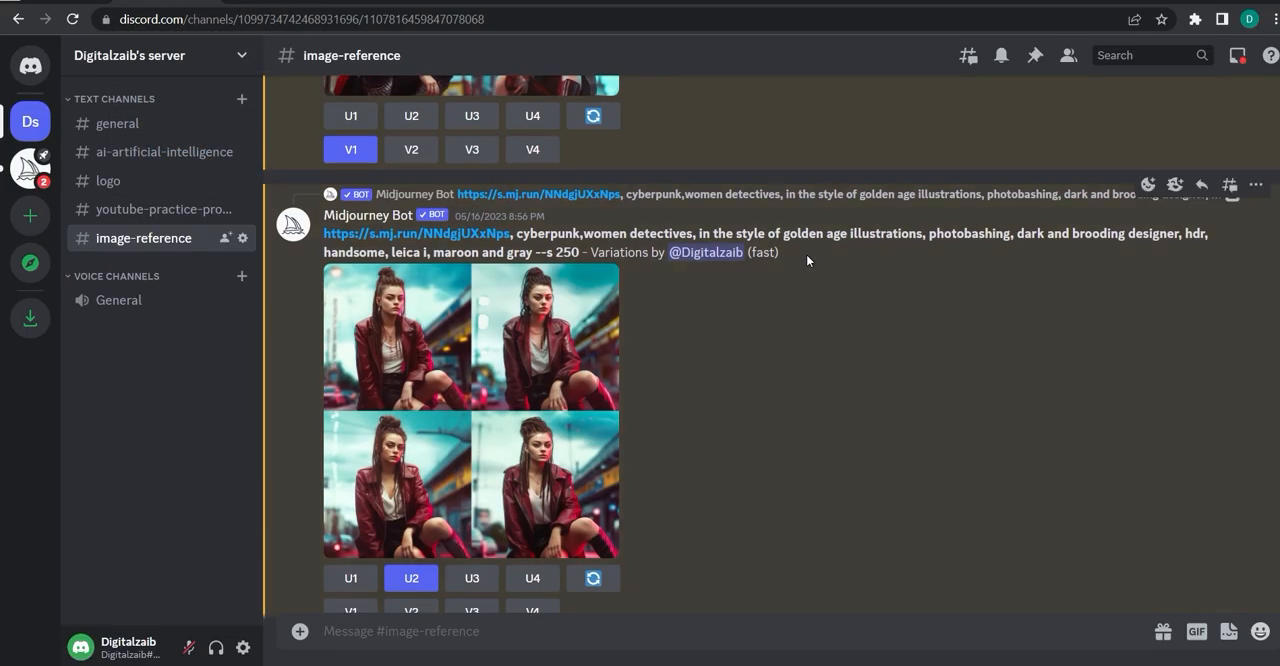
scroll(806, 254, "down", 1)
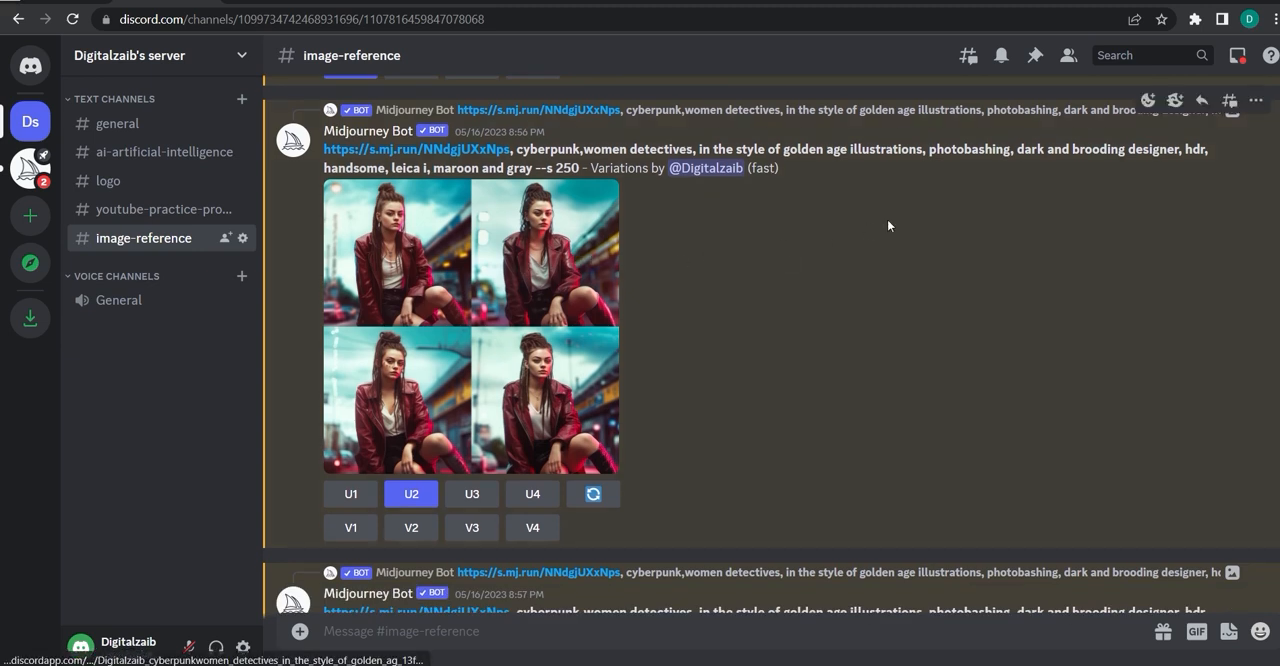
left_click(519, 308)
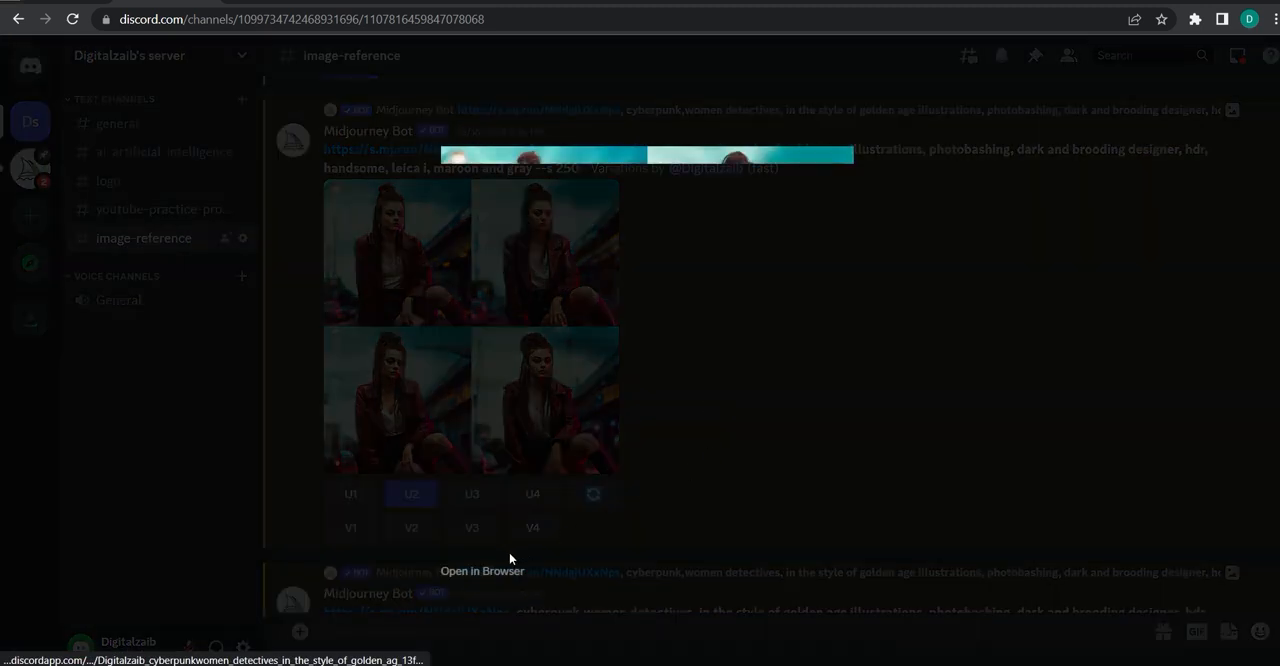
left_click(445, 571)
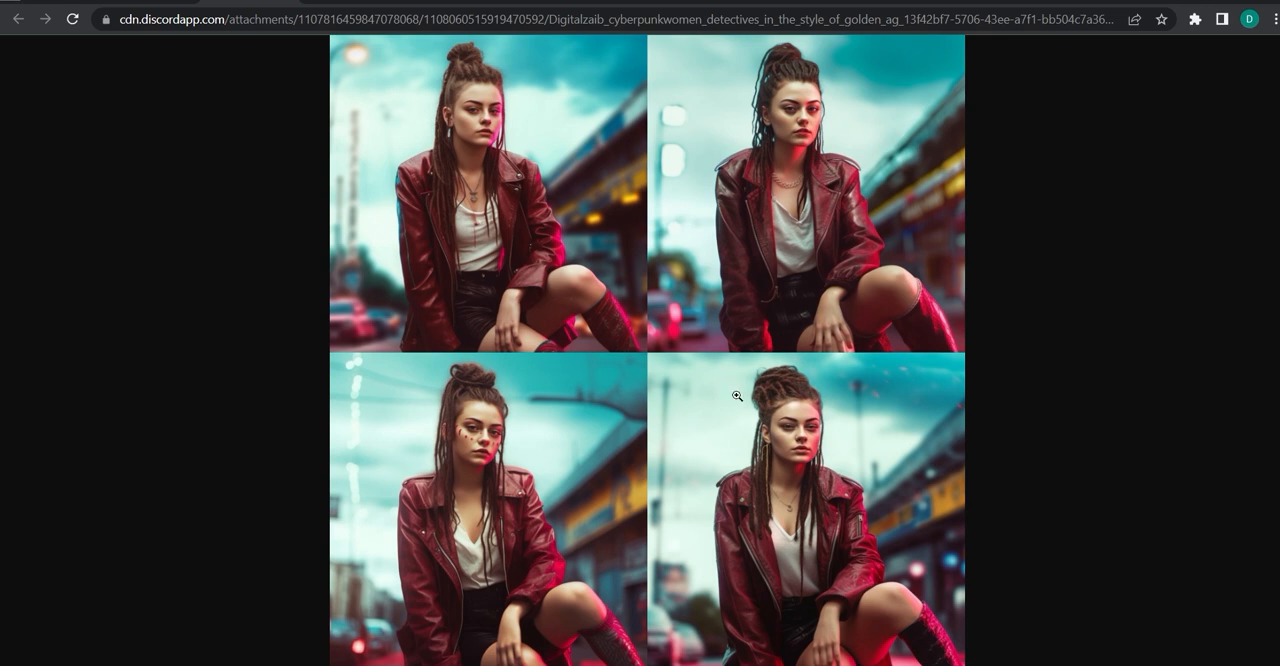
key("ctrl+w")
left_click(1048, 248)
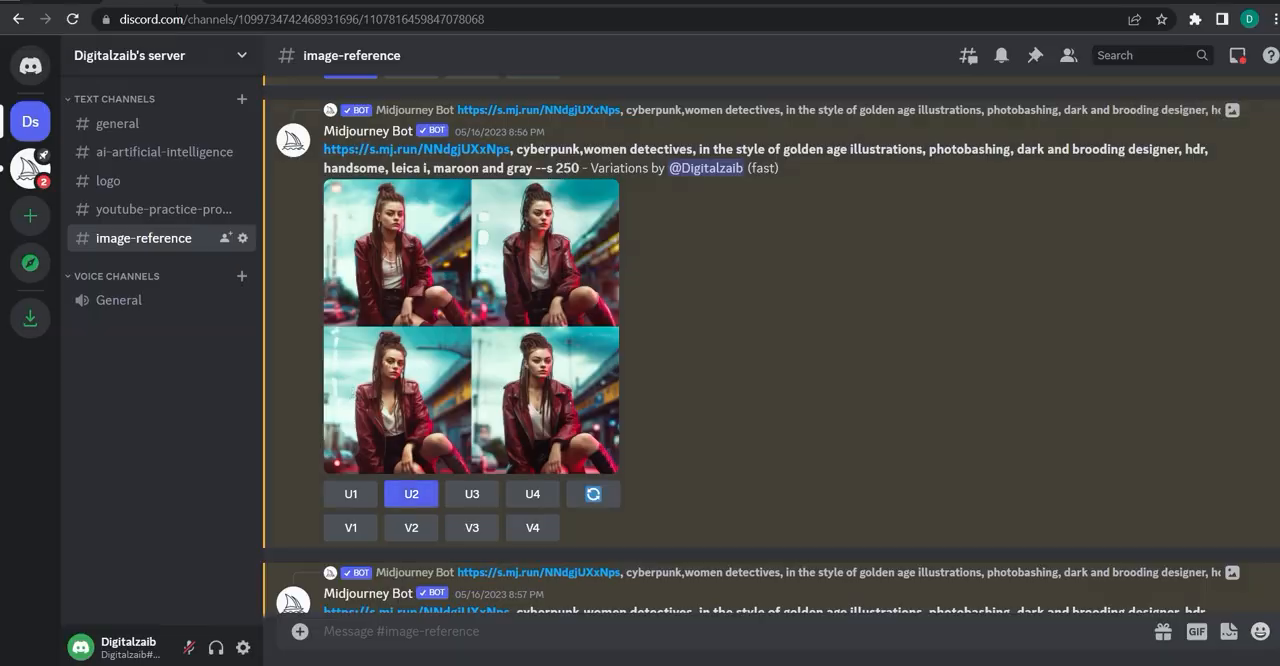
left_click(250, 2)
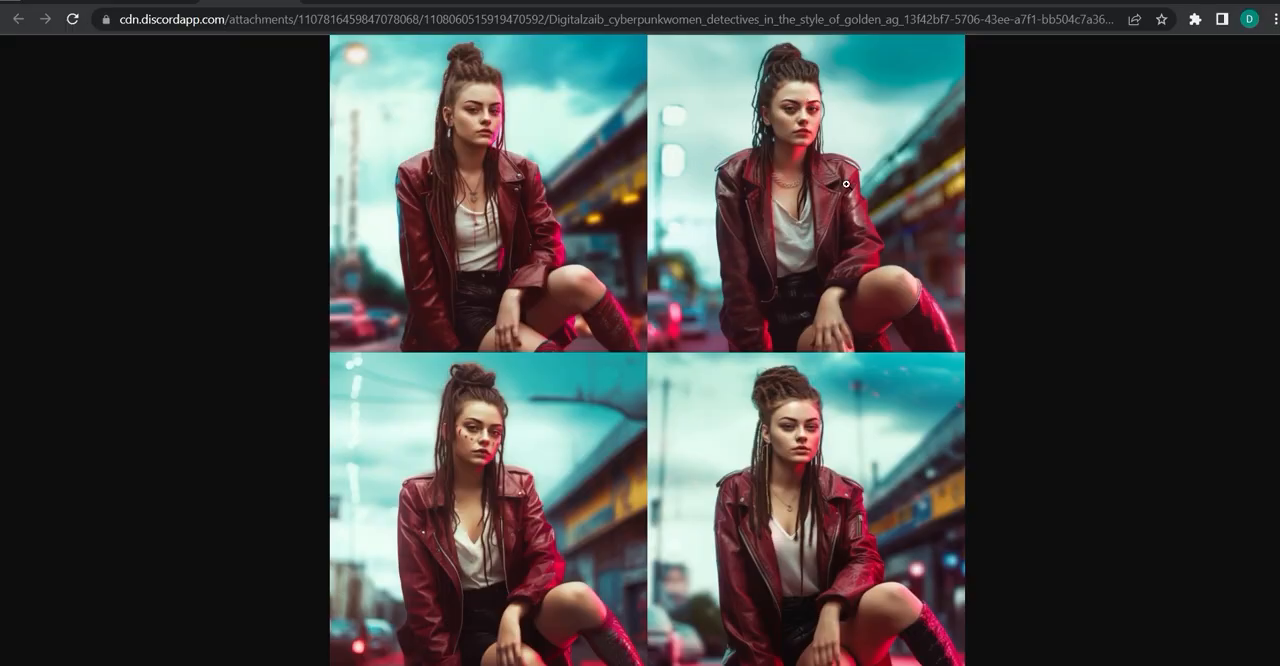
left_click(150, 2)
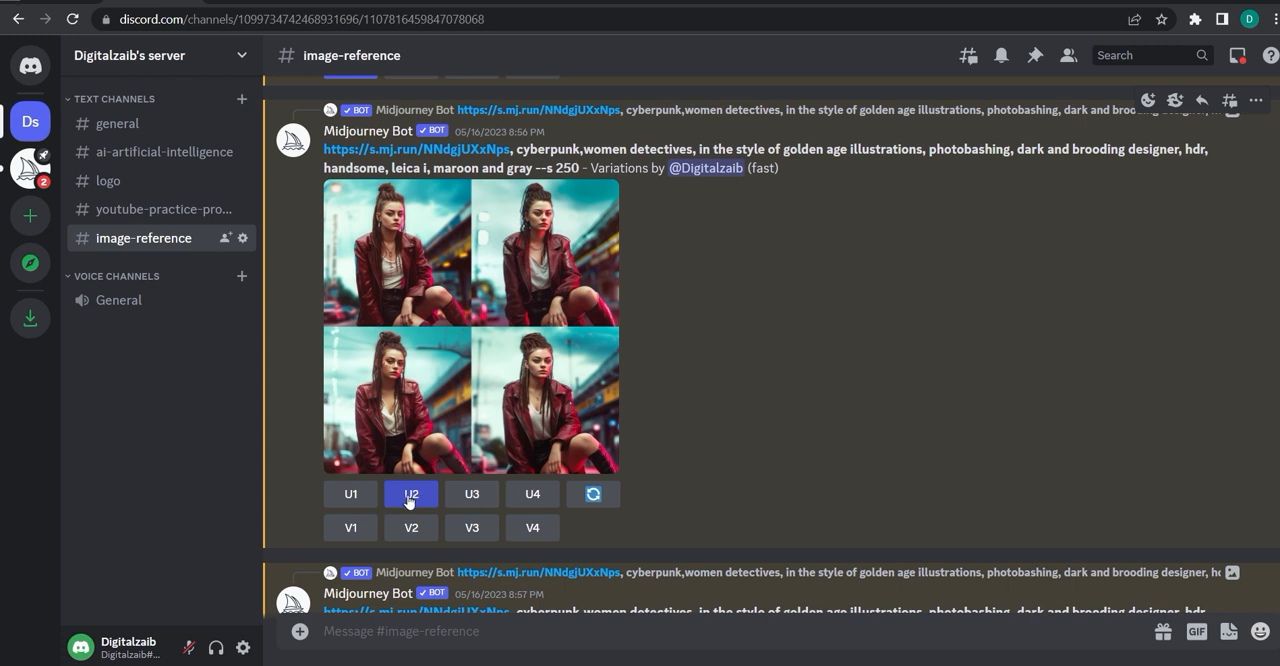
Open the upscaled second variation full size in the browser.
scroll(409, 501, "down", 4)
left_click(615, 280)
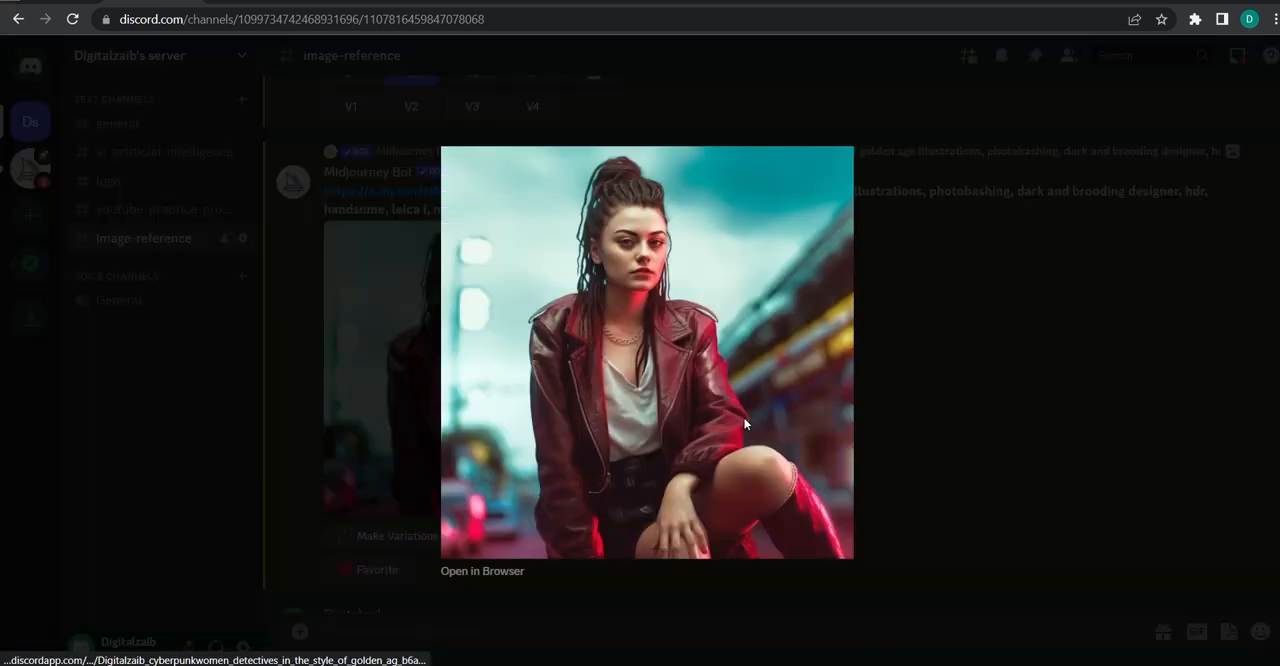
left_click(483, 572)
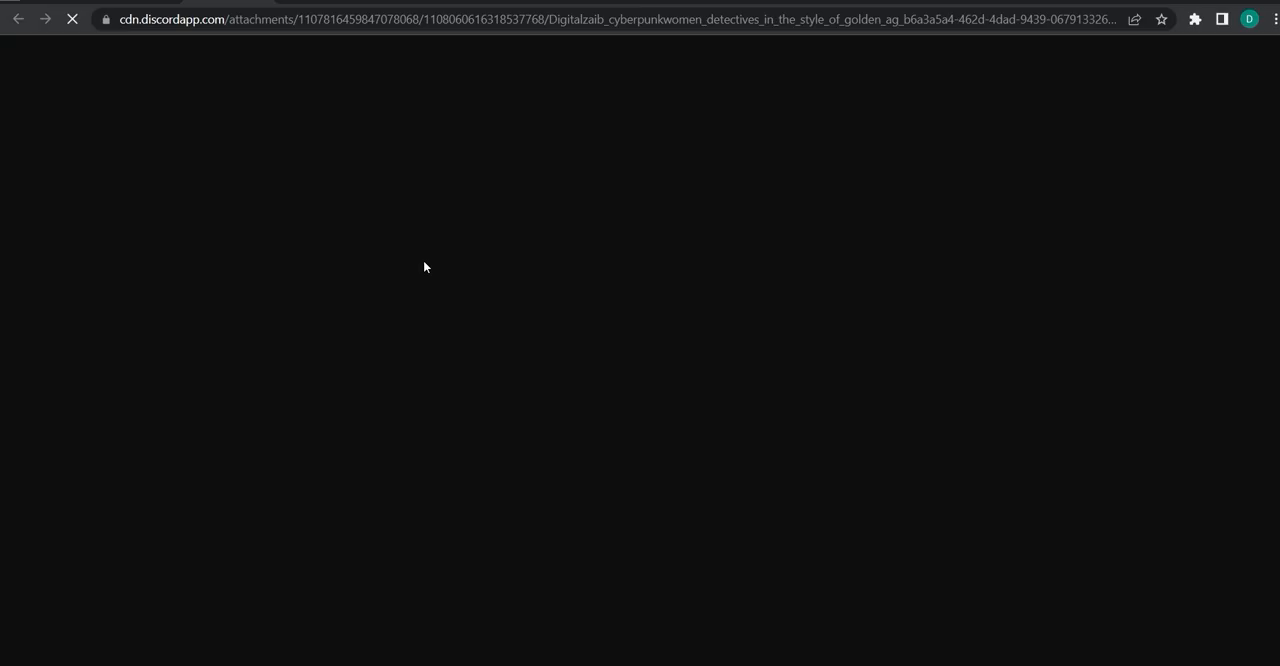